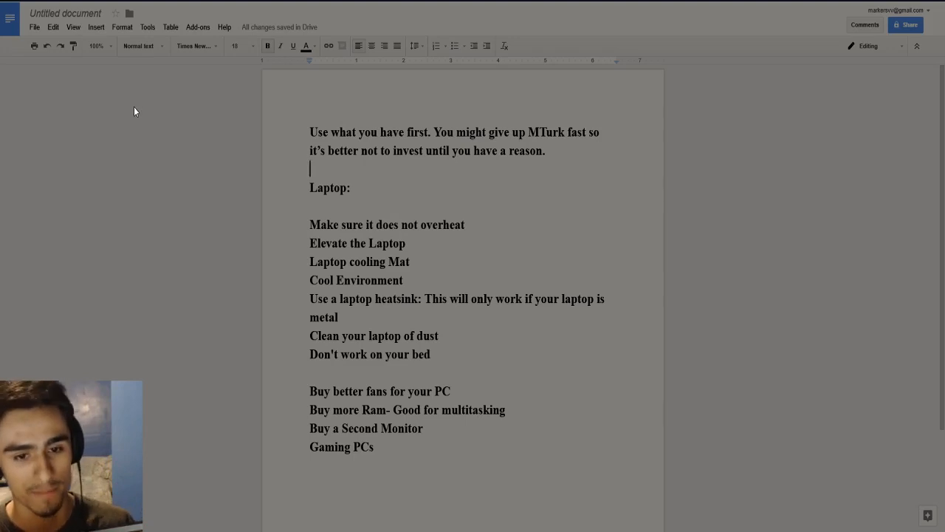
pyautogui.press('Up')
pyautogui.press('Up')
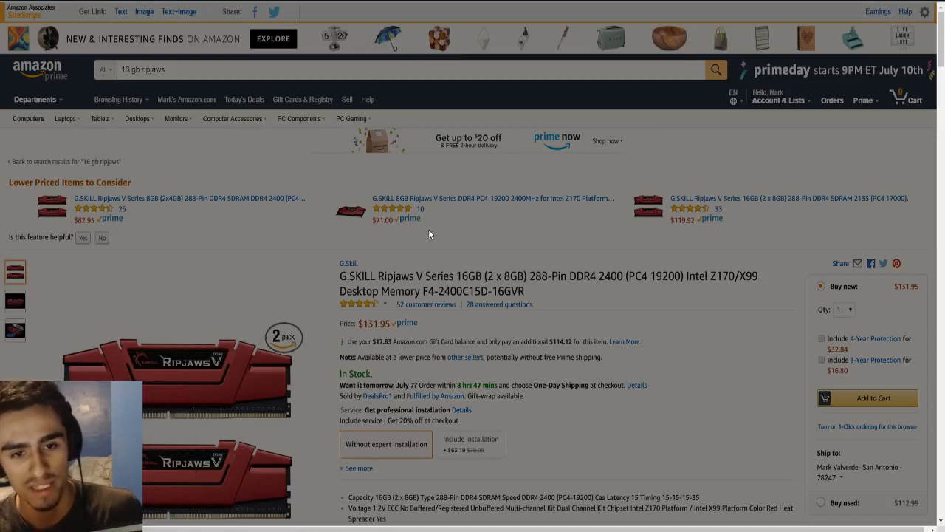
pyautogui.scroll(-1, 420, 231)
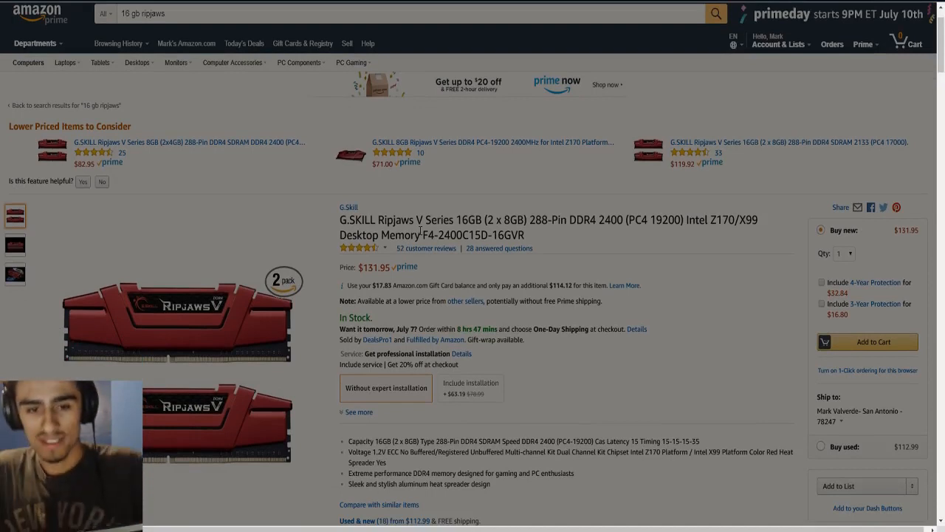